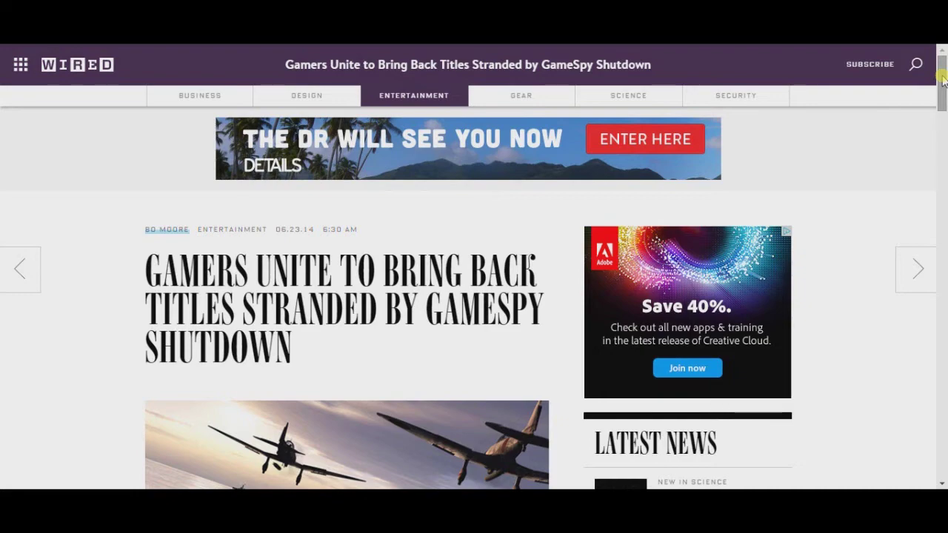
- Search Google for amazon and open the Rome Anthology (PC DVD) listing, priced £8.40, on Amazon.co.uk
drag(943, 78, 944, 89)
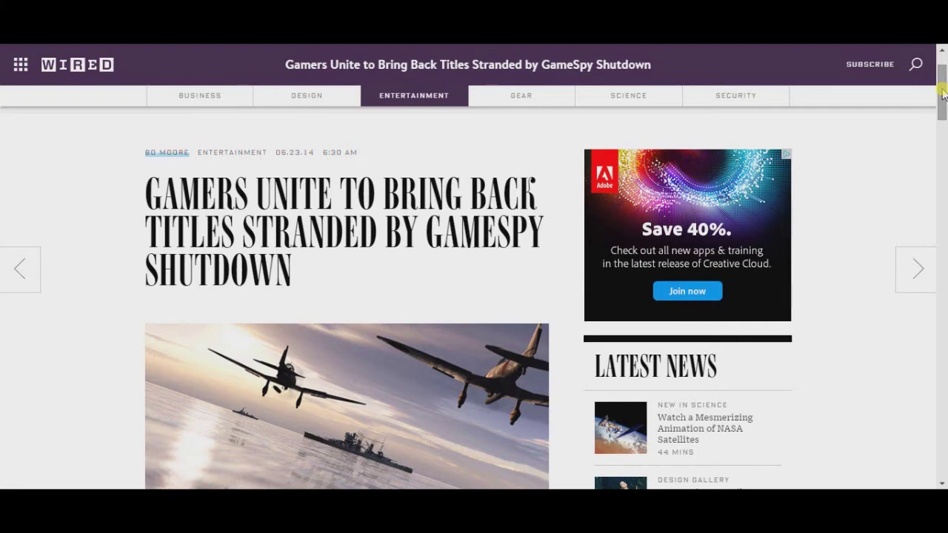
drag(942, 89, 943, 65)
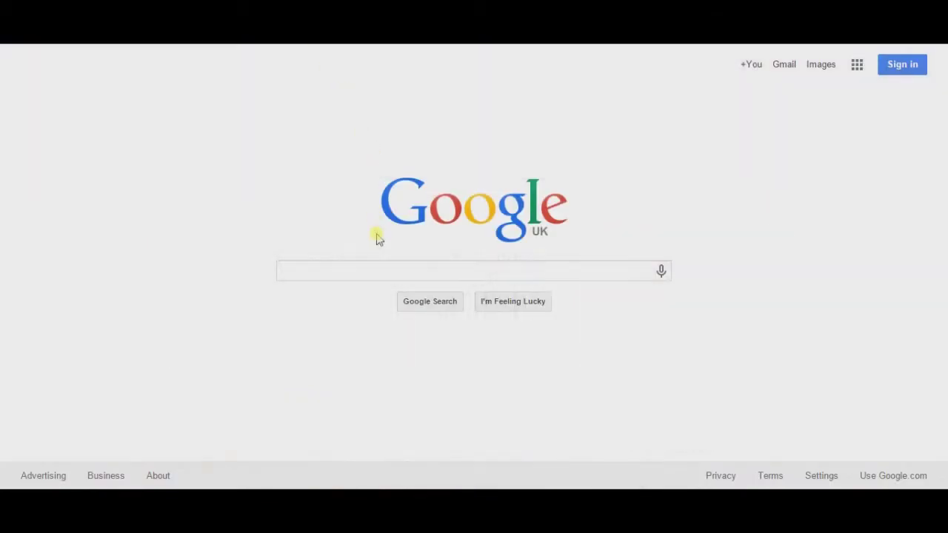
click(382, 270)
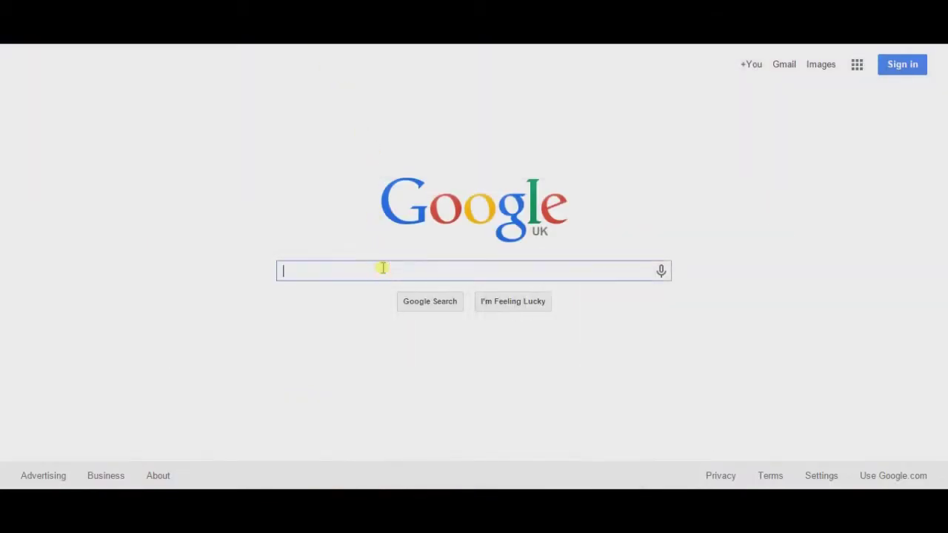
text(amazn)
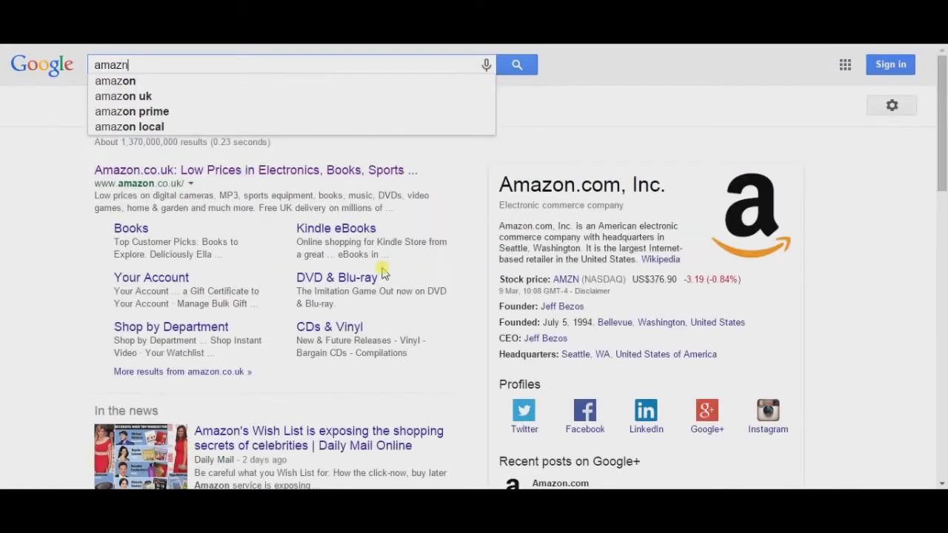
text(on)
key(Return)
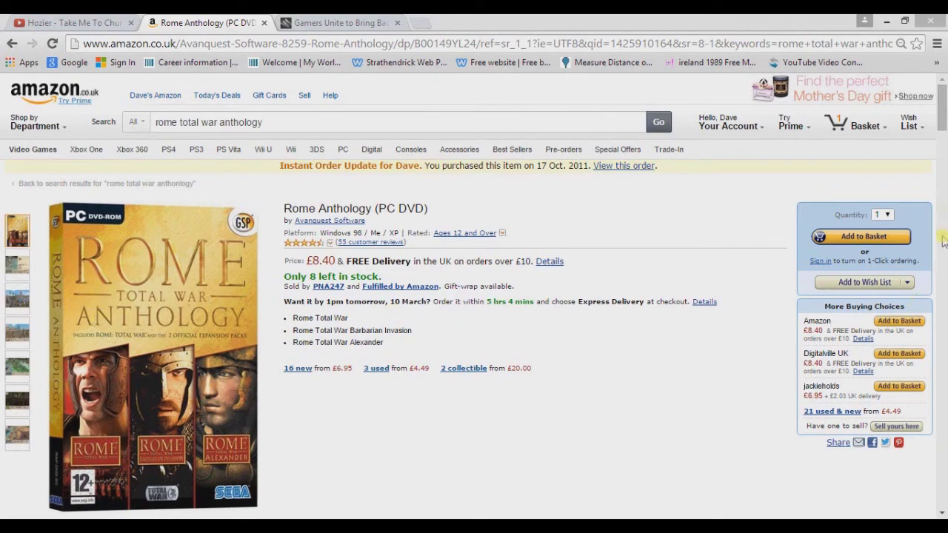
drag(940, 106, 940, 151)
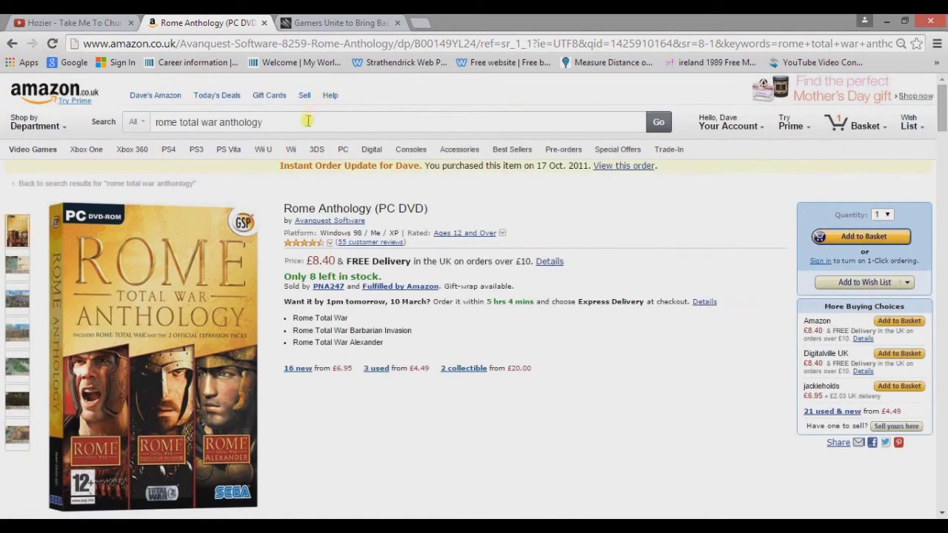
drag(266, 123, 215, 124)
- Drop 'anthology' from the query to list Amazon's 213 results for rome total war
key(BackSpace)
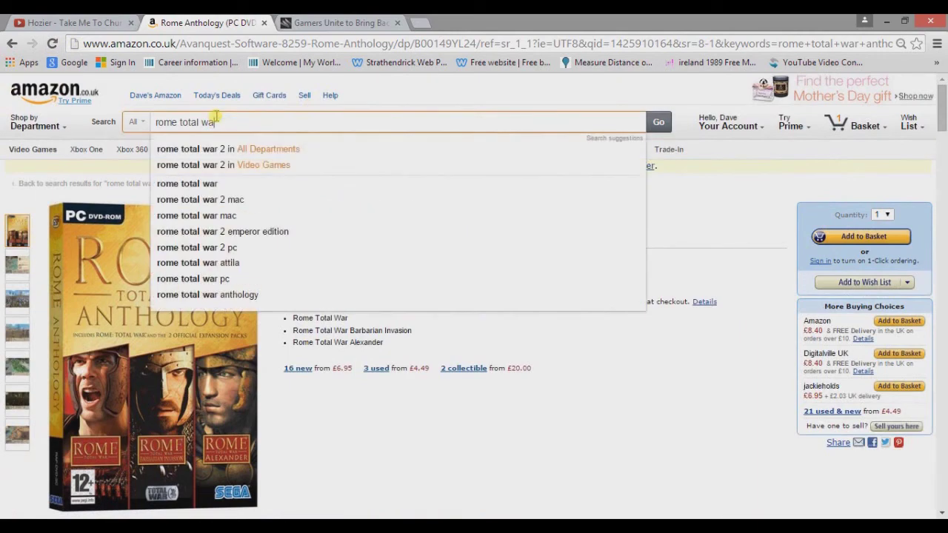
key(Return)
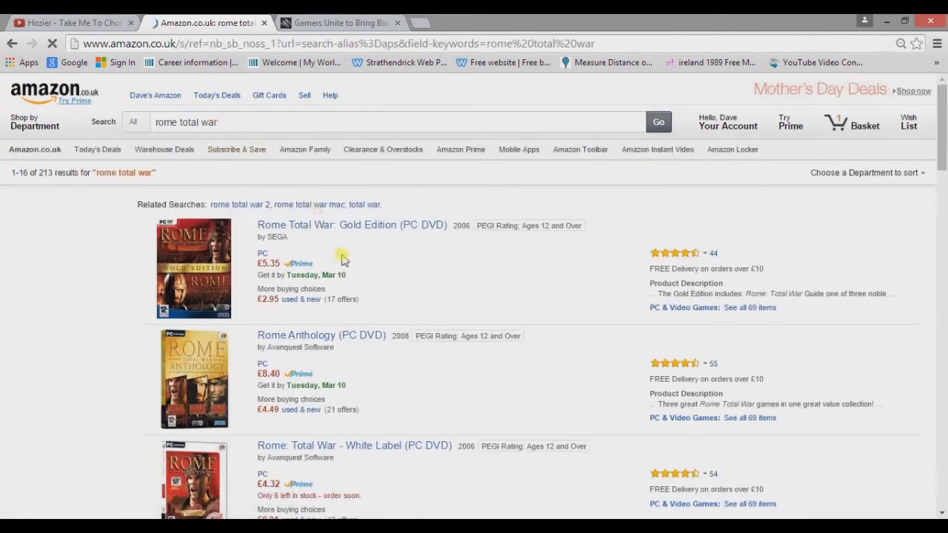
scroll(374, 318, down, 1)
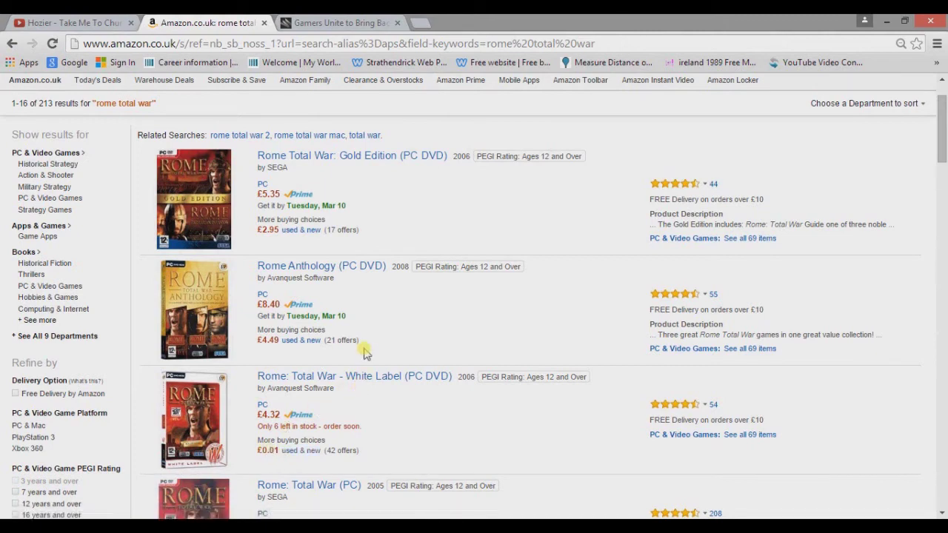
click(291, 22)
click(320, 45)
text(gameranger)
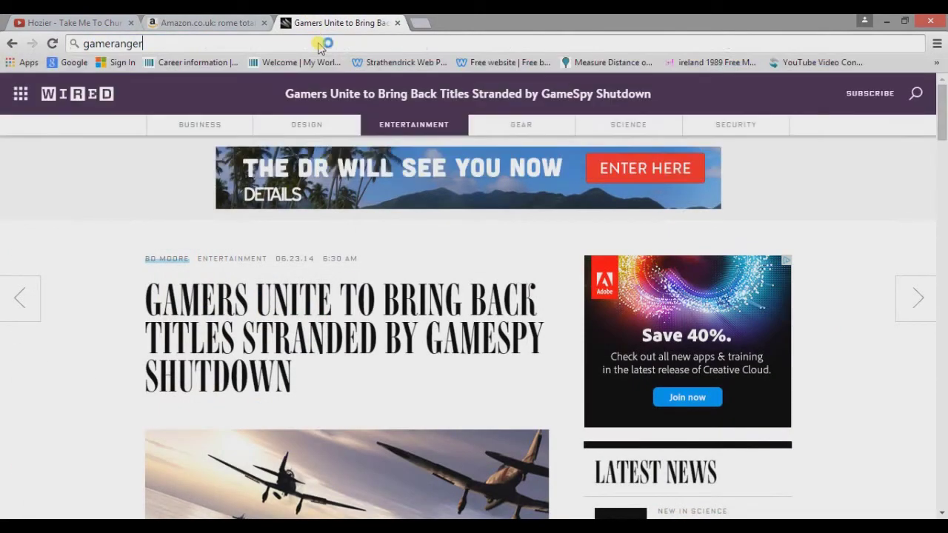
key(Return)
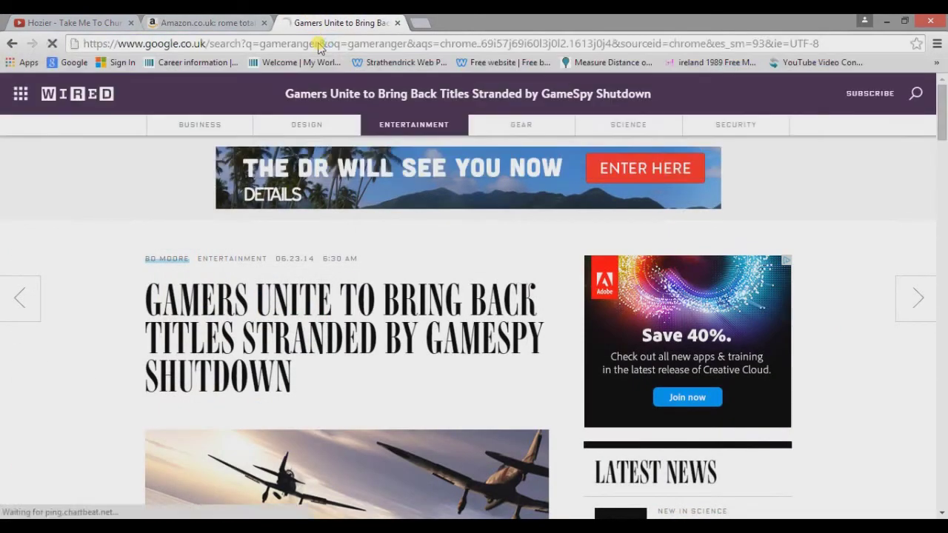
click(201, 206)
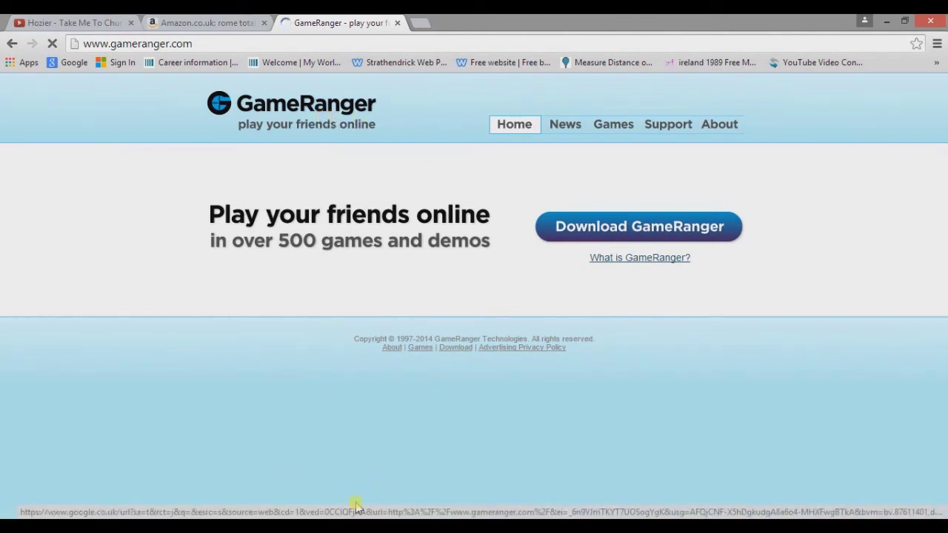
mouse_move(271, 527)
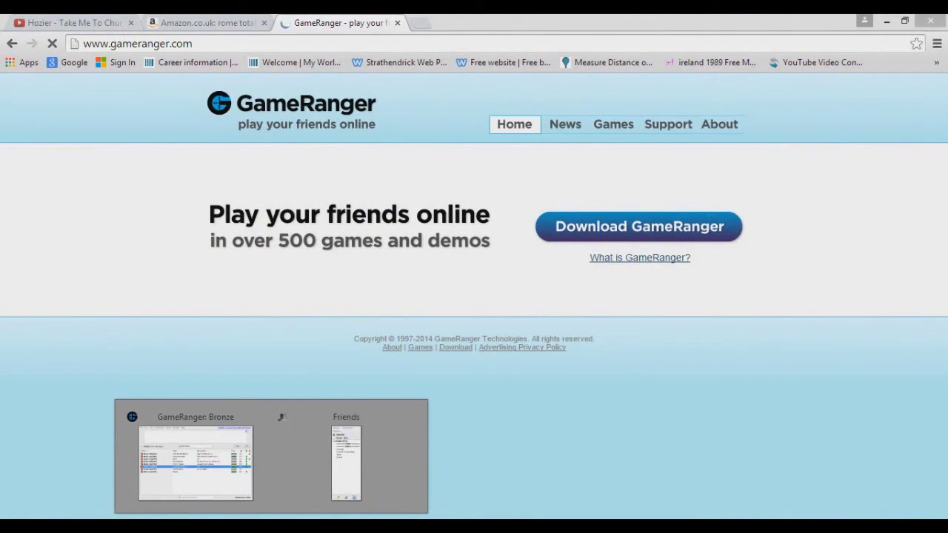
- Restore the GameRanger client and switch the room filter to All Games, then back to My Games
click(218, 441)
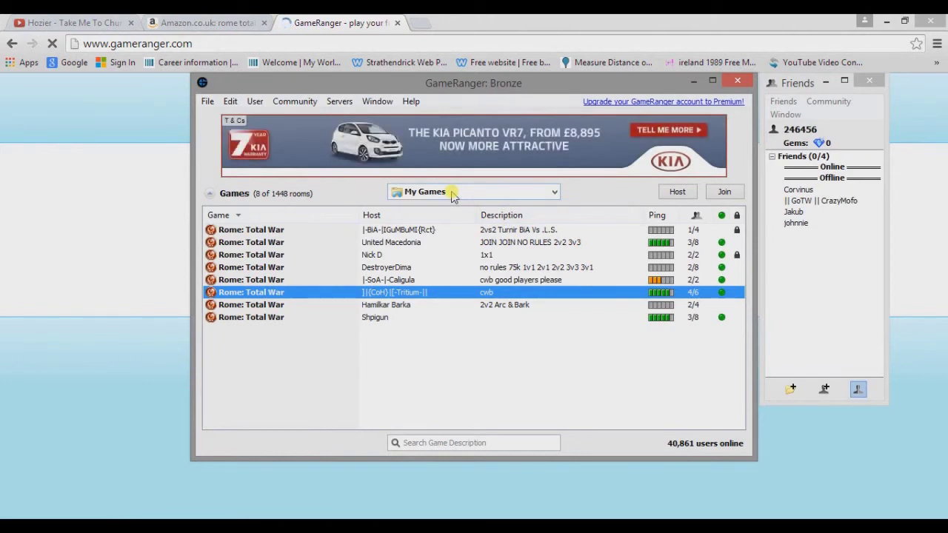
click(454, 194)
click(424, 207)
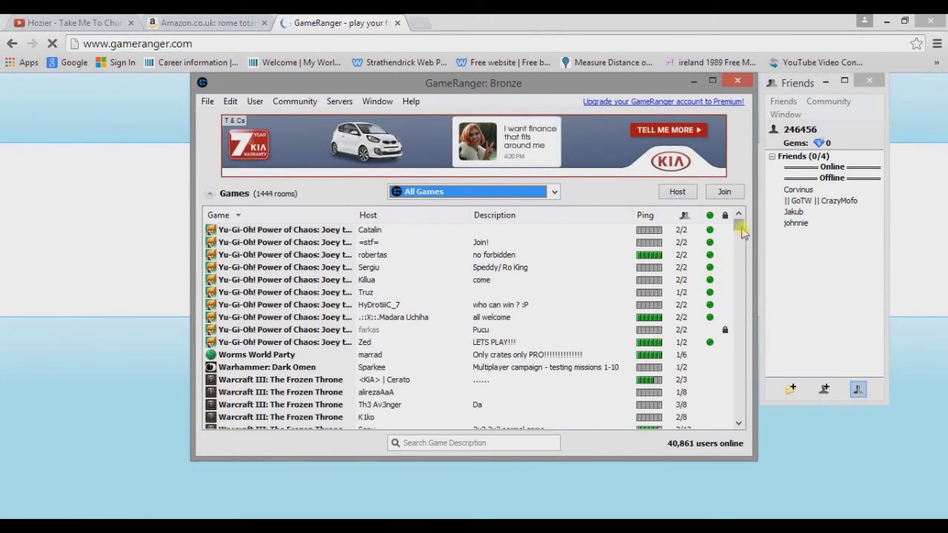
drag(742, 231, 738, 253)
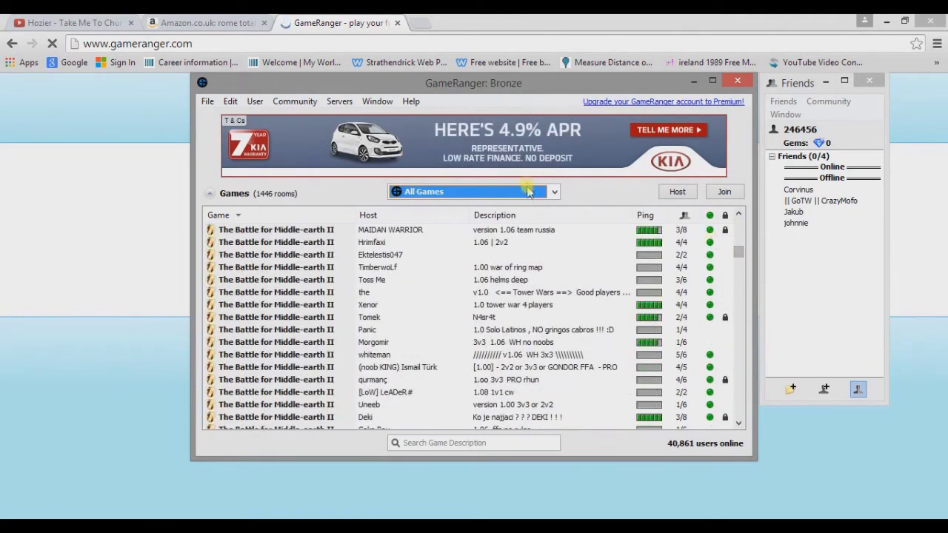
click(528, 192)
click(486, 270)
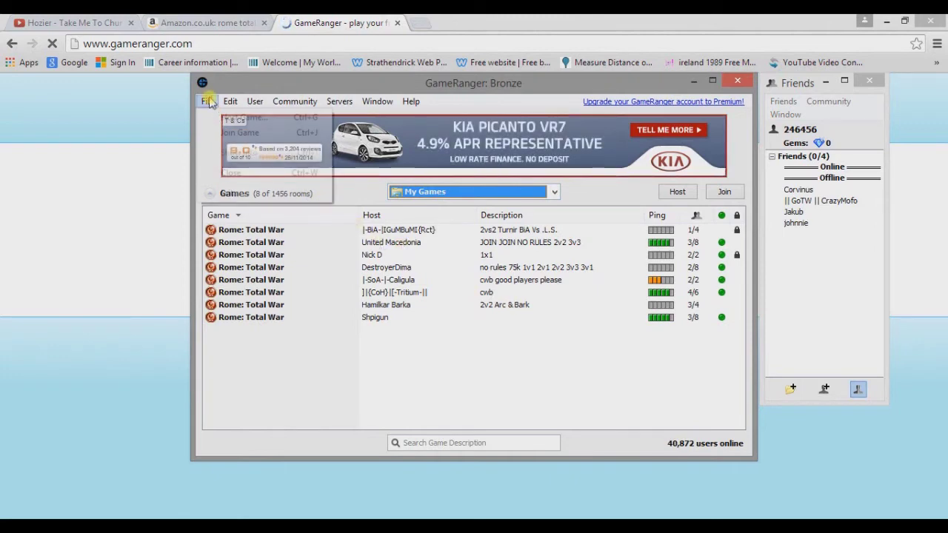
- From Edit > Options > Games, select Rome: Total War to show its version 1.5 settings
click(208, 101)
click(210, 102)
click(231, 102)
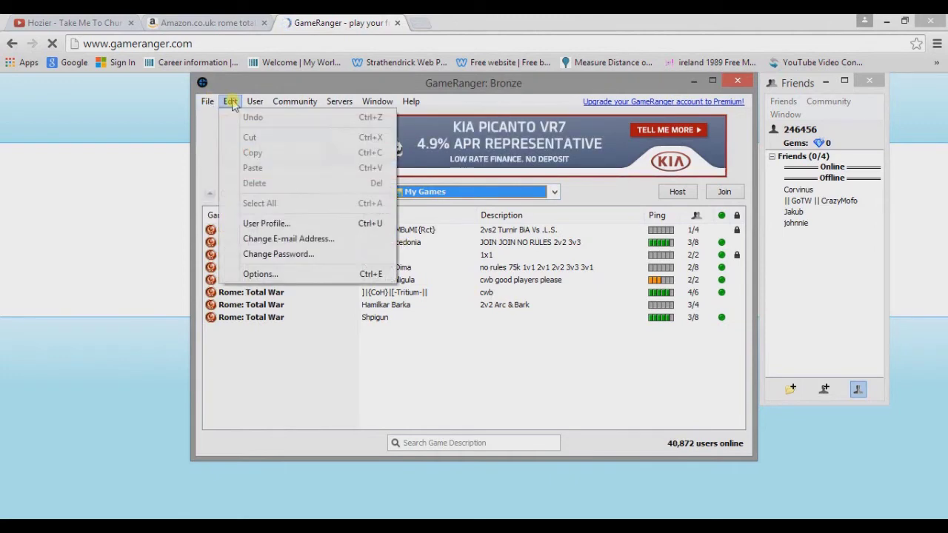
click(261, 274)
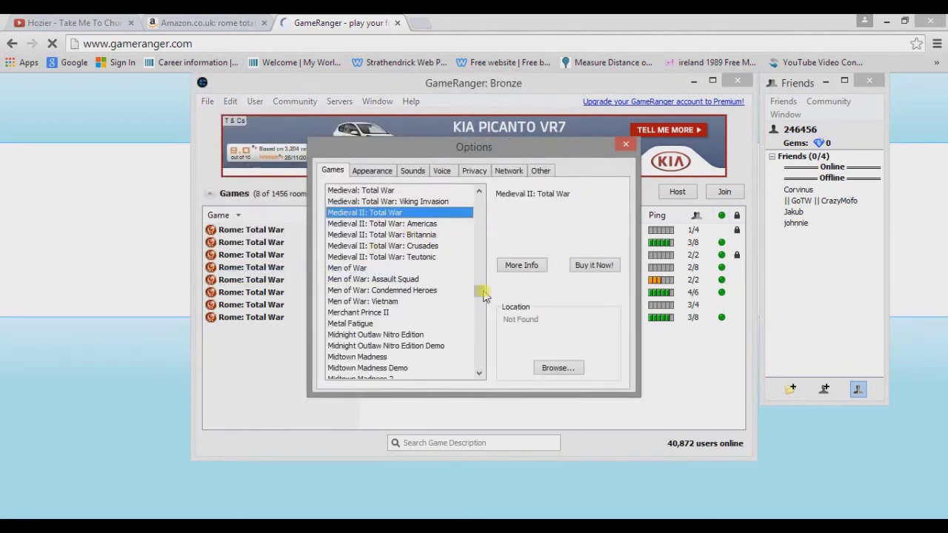
drag(480, 291, 478, 317)
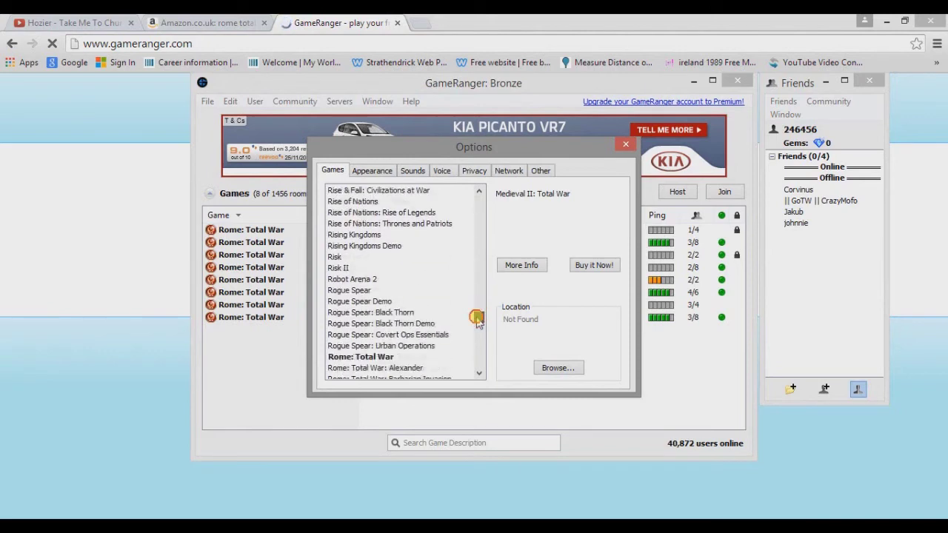
click(385, 357)
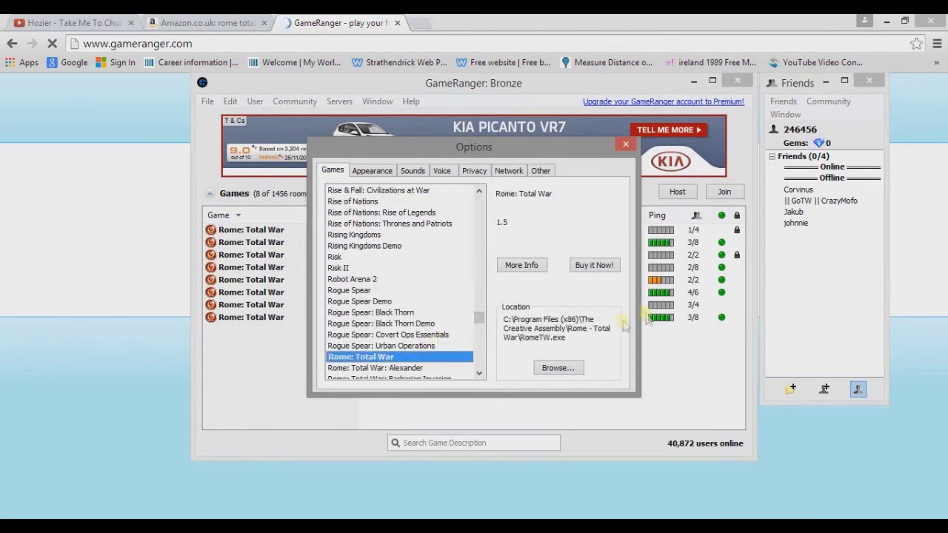
click(557, 369)
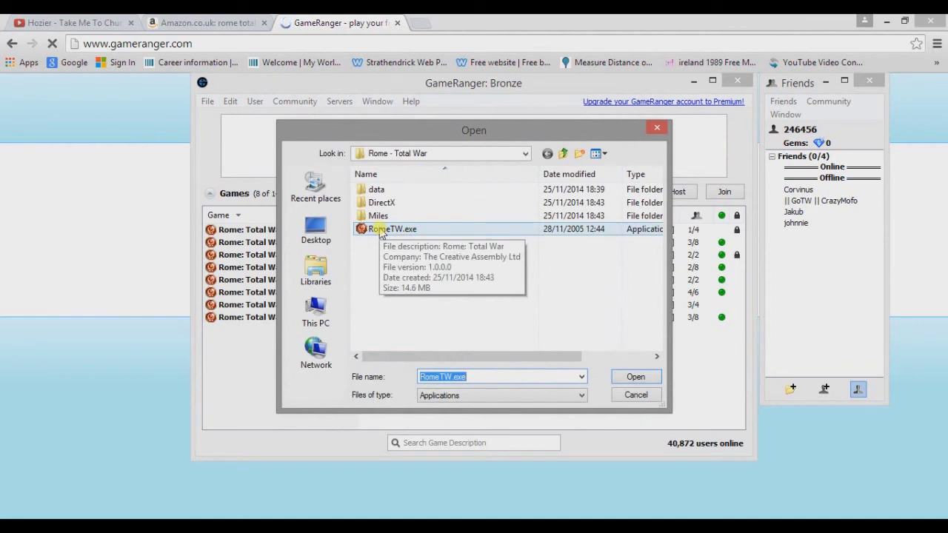
- Set Rome: Total War's location to RomeTW.exe, then reopen the file chooser and cancel it
double_click(385, 229)
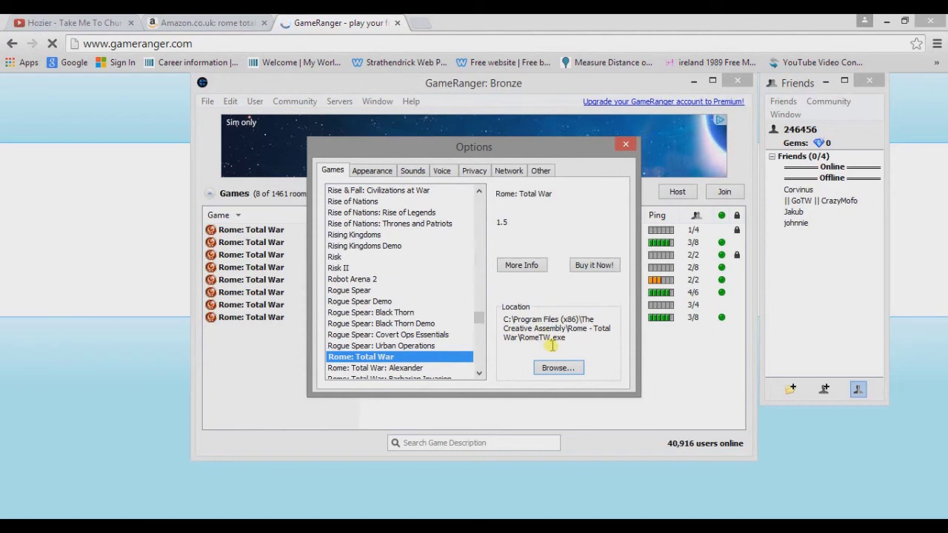
click(557, 372)
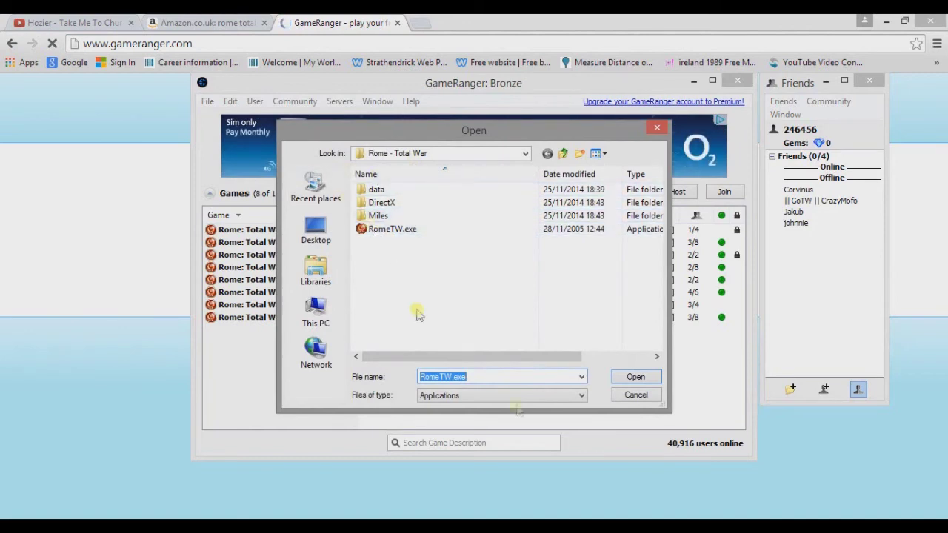
click(631, 394)
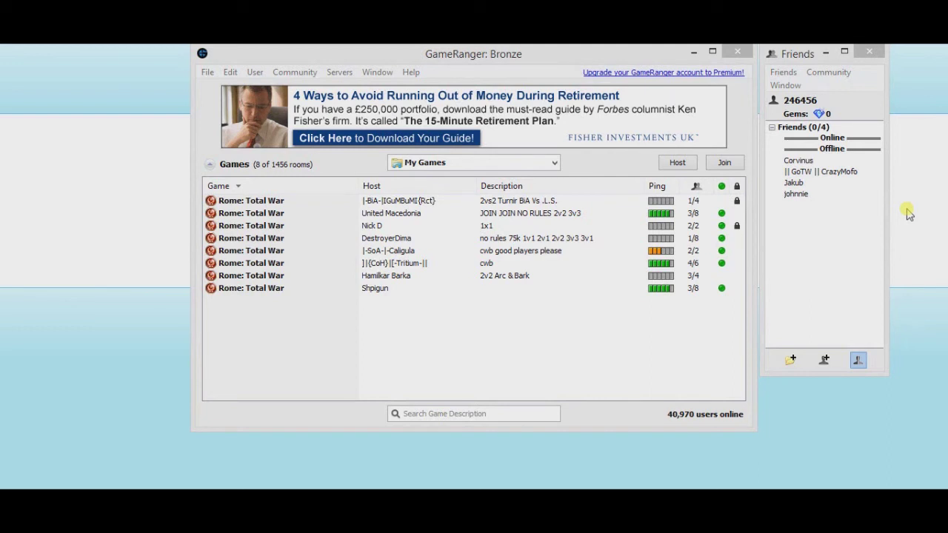
click(207, 72)
mouse_move(229, 77)
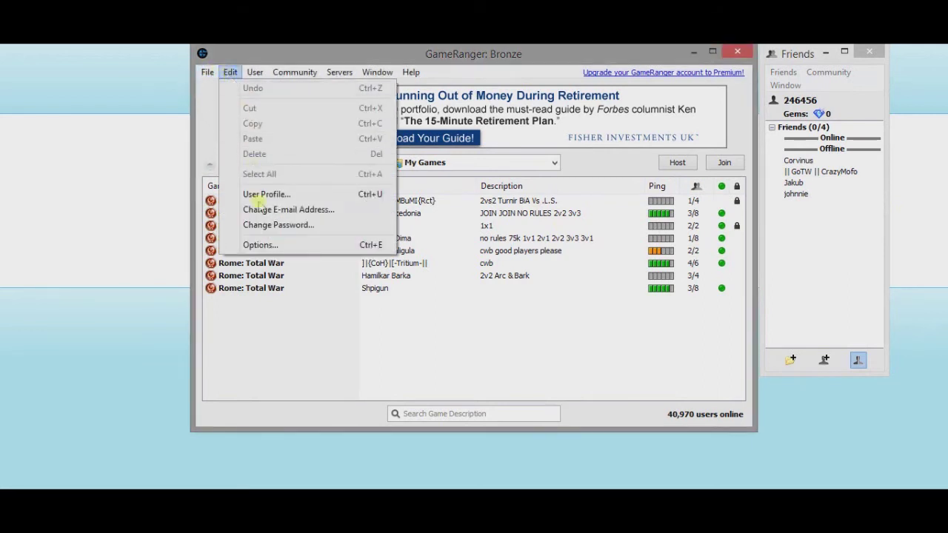
click(267, 246)
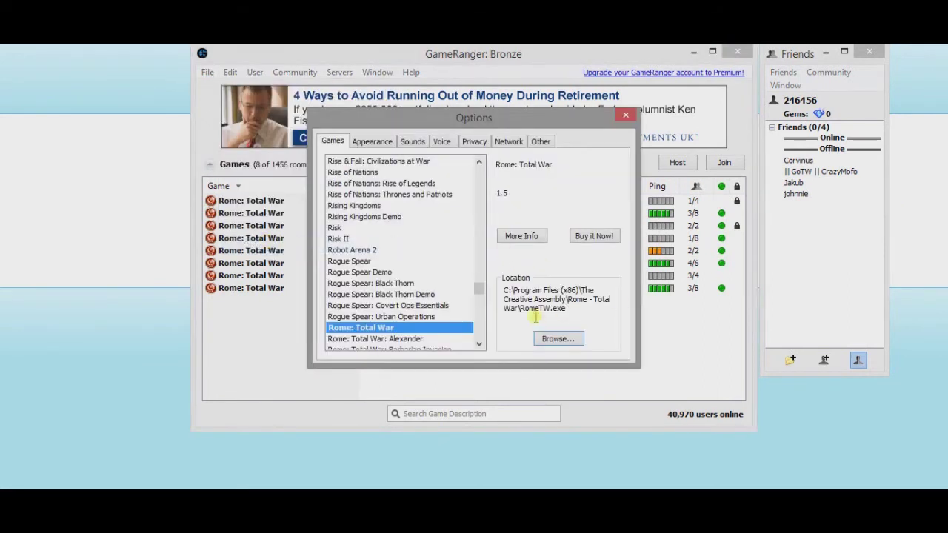
click(624, 118)
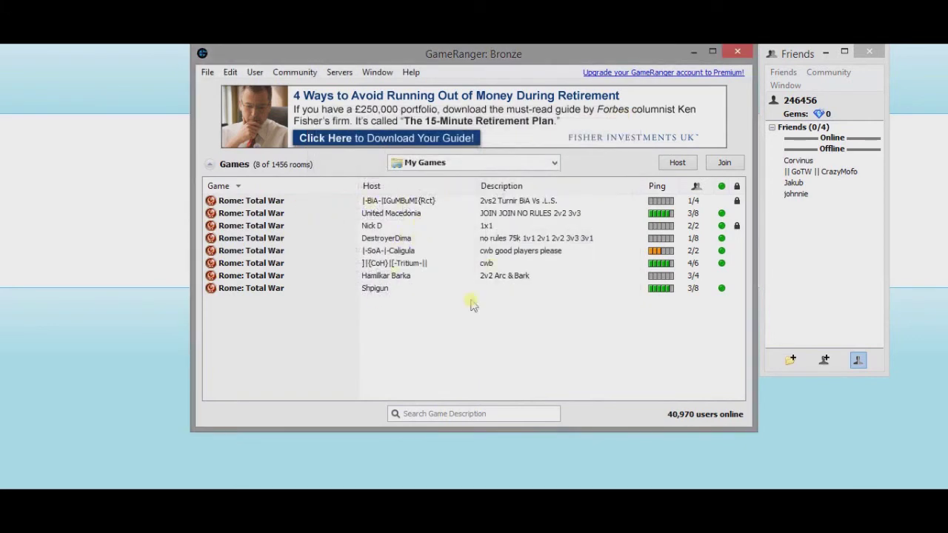
click(426, 165)
click(457, 240)
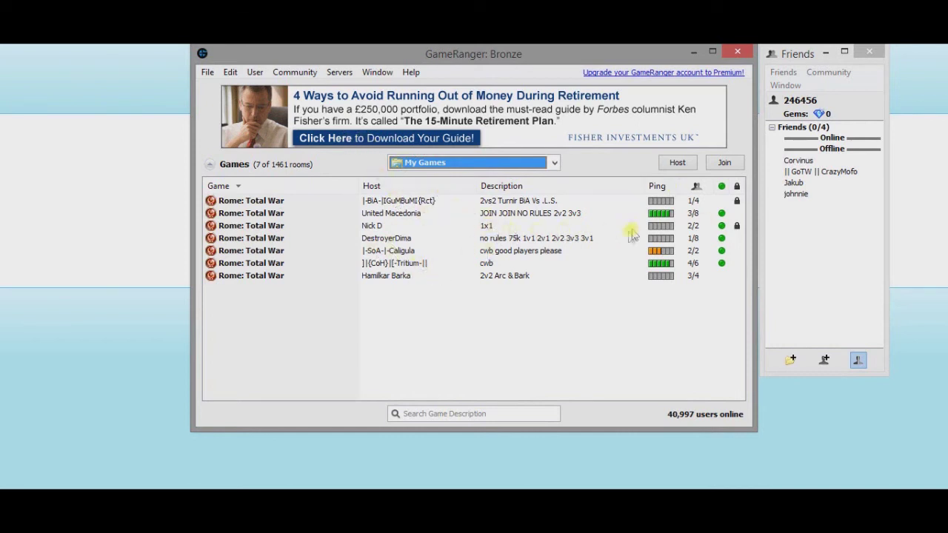
- Join the 2v2 Arc & Bark Rome: Total War room, continuing past the NAT warning
double_click(413, 276)
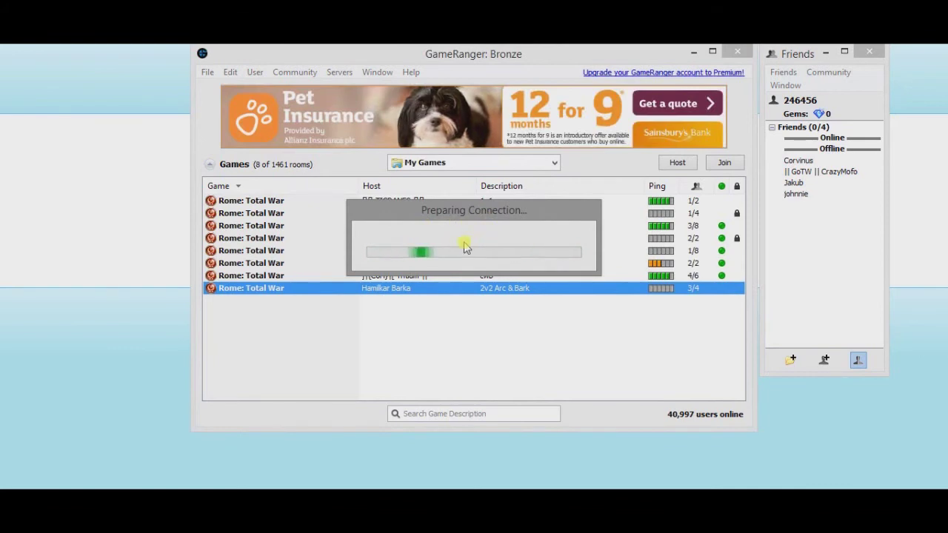
click(588, 210)
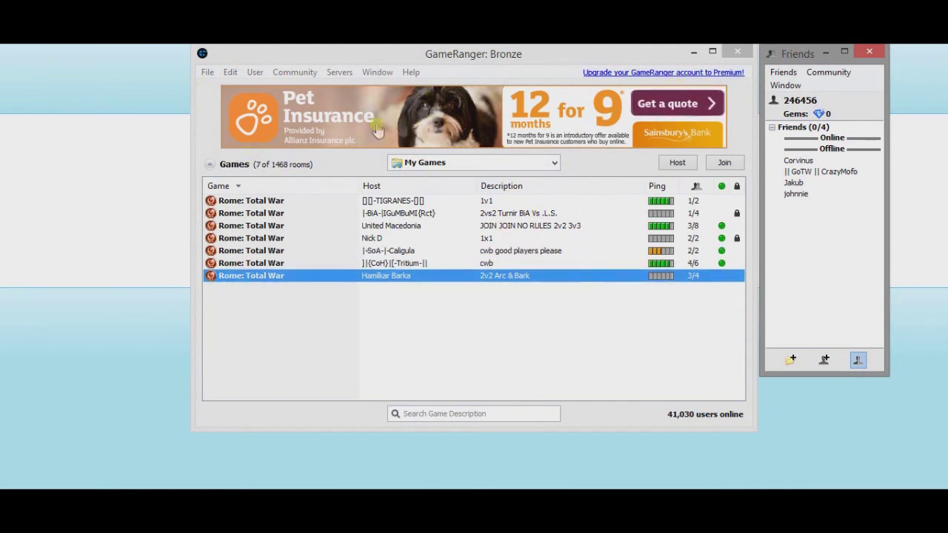
click(229, 72)
- Host an 8-player Rome: Total War room described 'noobs for fun', continuing past the NAT warning
click(213, 89)
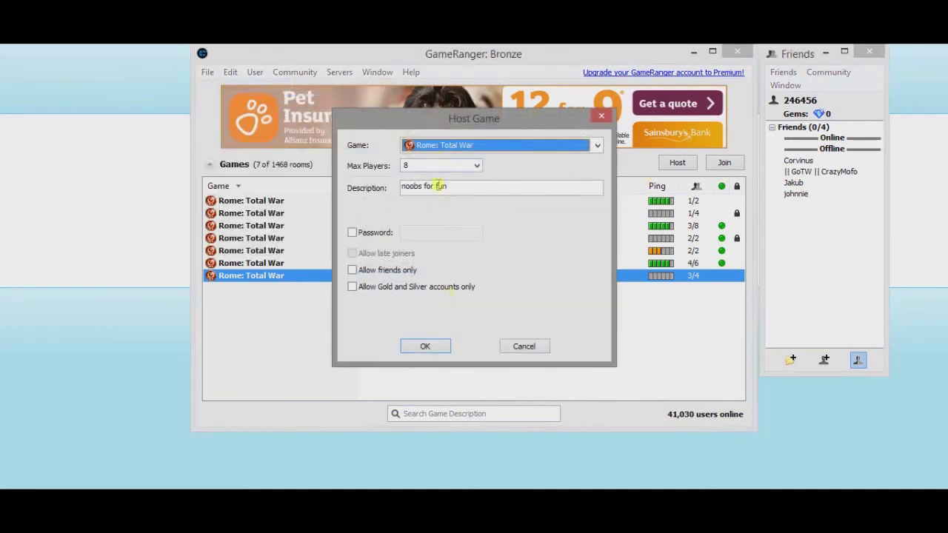
click(439, 345)
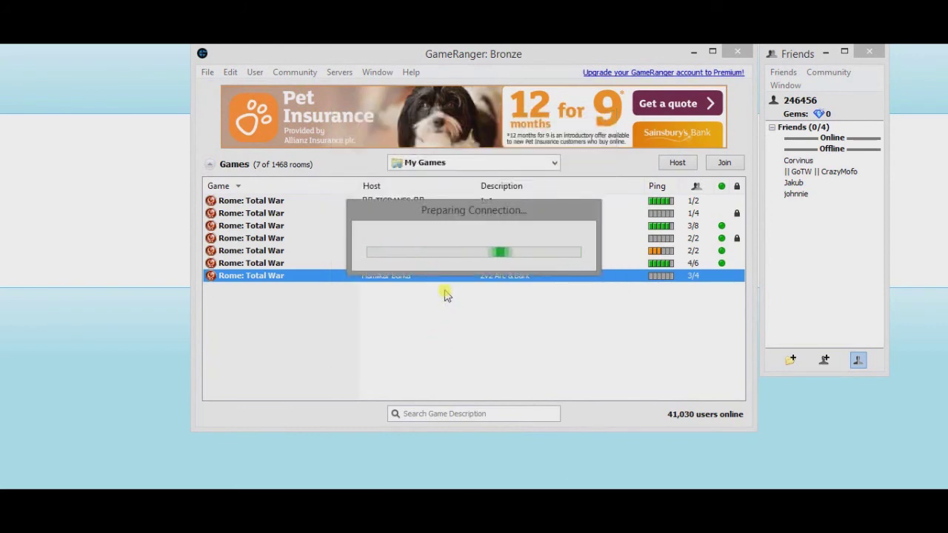
click(596, 208)
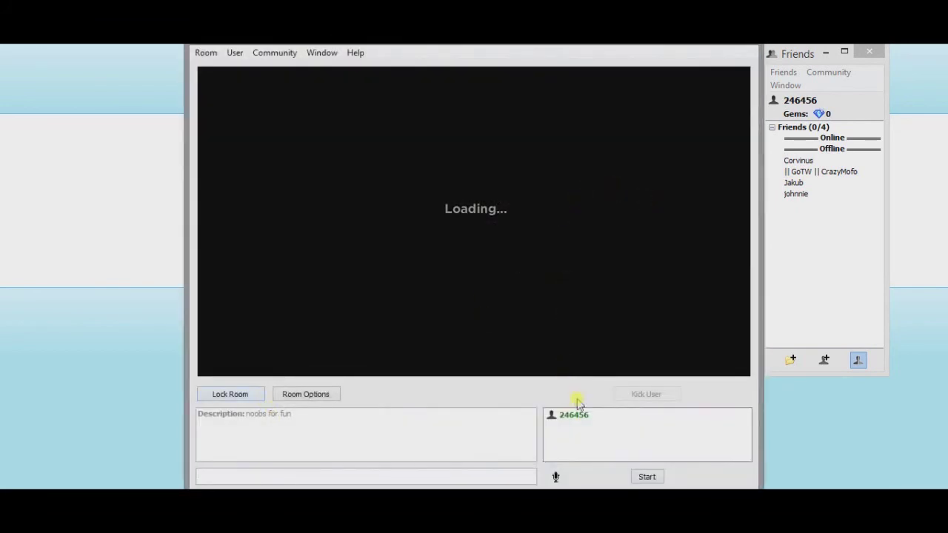
click(315, 395)
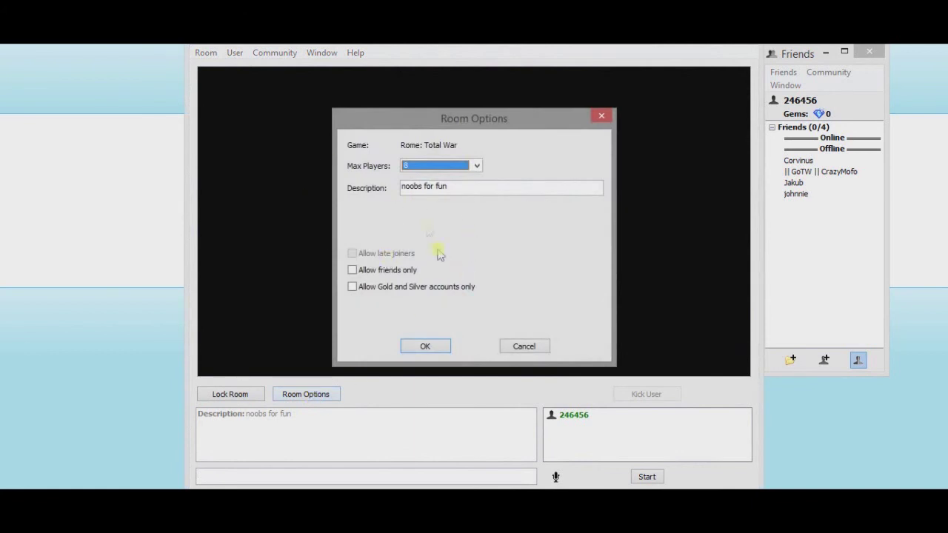
- Cancel Room Options and close the hosted 'noobs for fun' room with Alt+F4
click(521, 346)
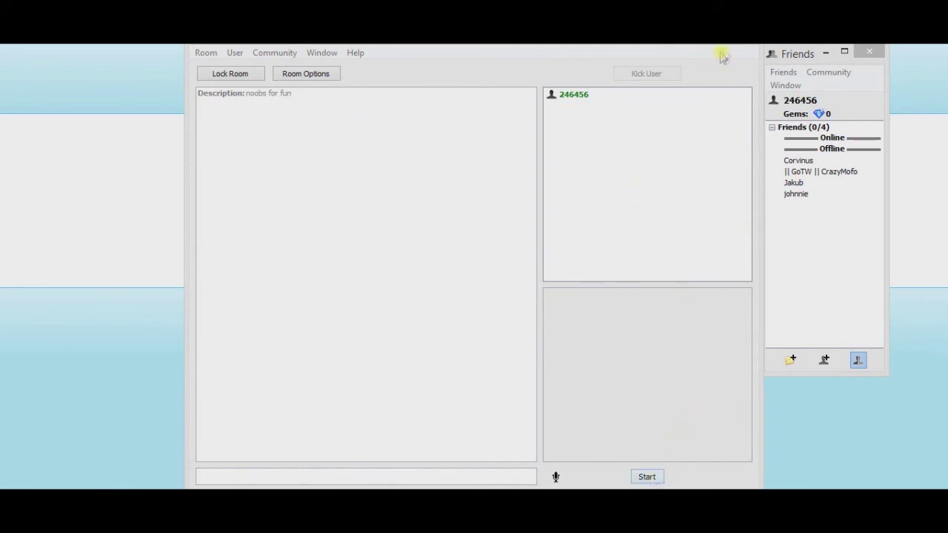
click(531, 165)
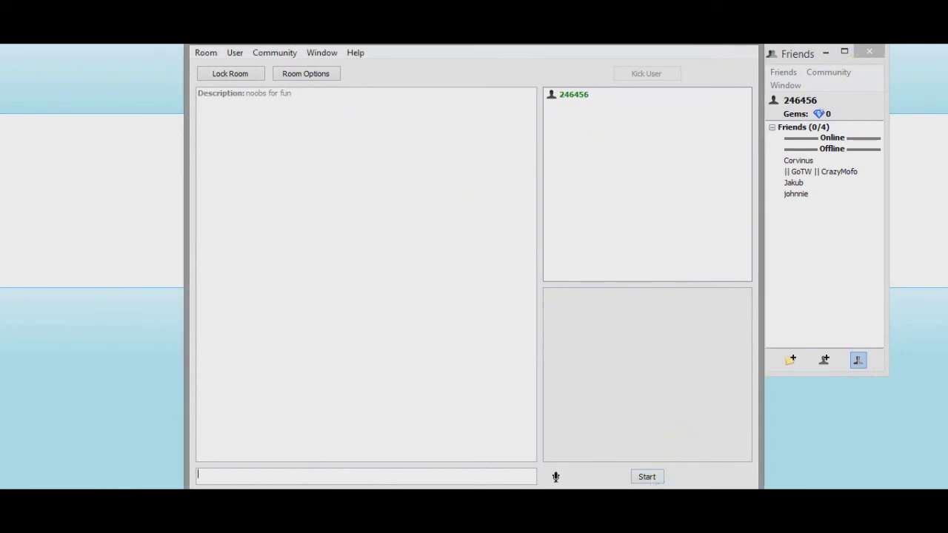
key(alt+F4)
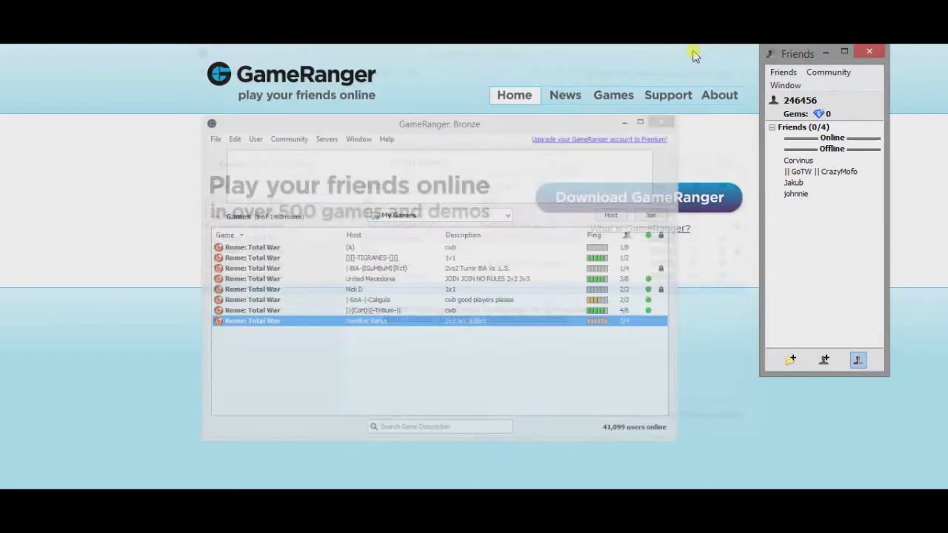
right_click(695, 56)
click(902, 220)
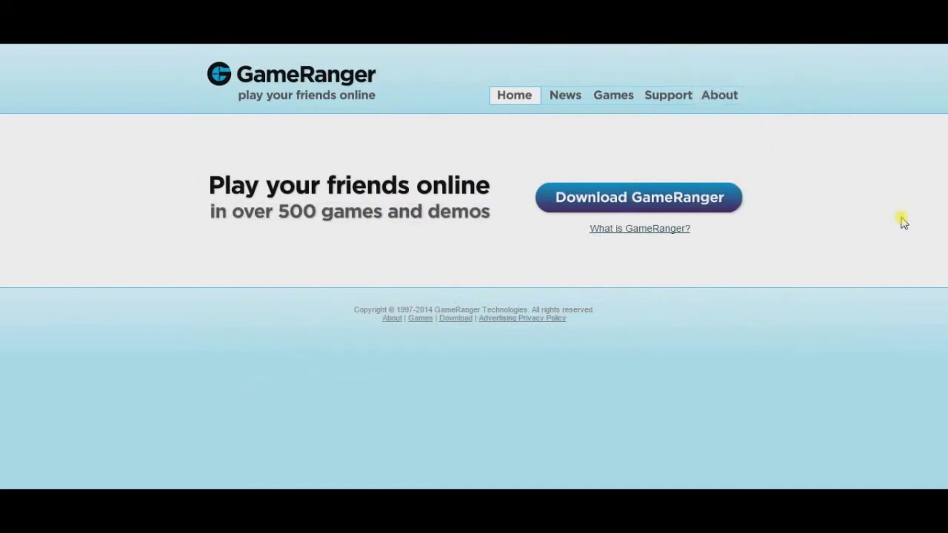